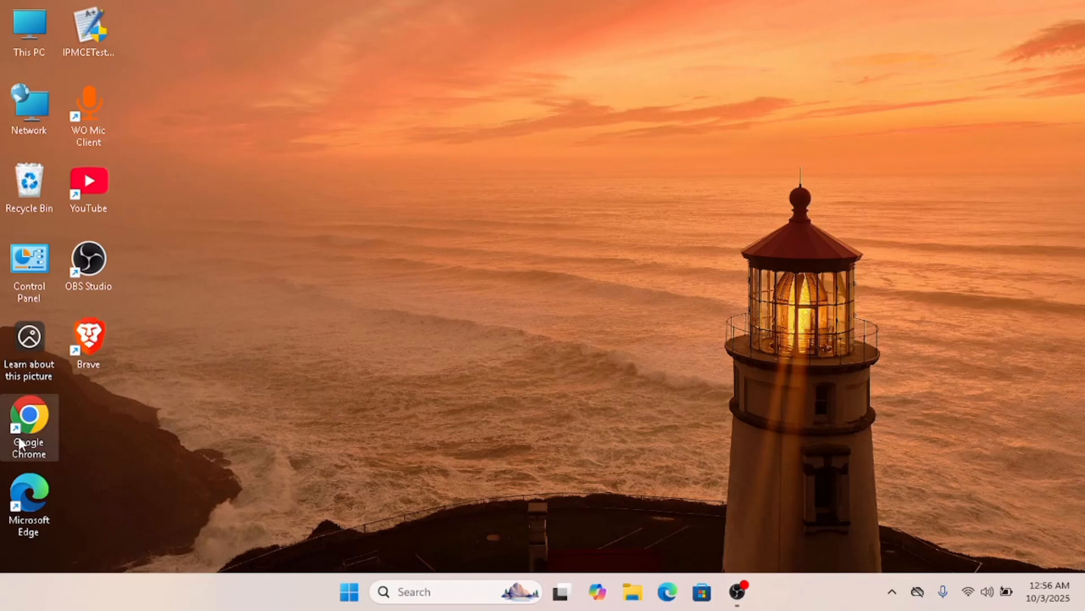
Open Google Chrome, search Google for "windows 11 download" and open Microsoft's Download Windows 11 page.
double_click(35, 432)
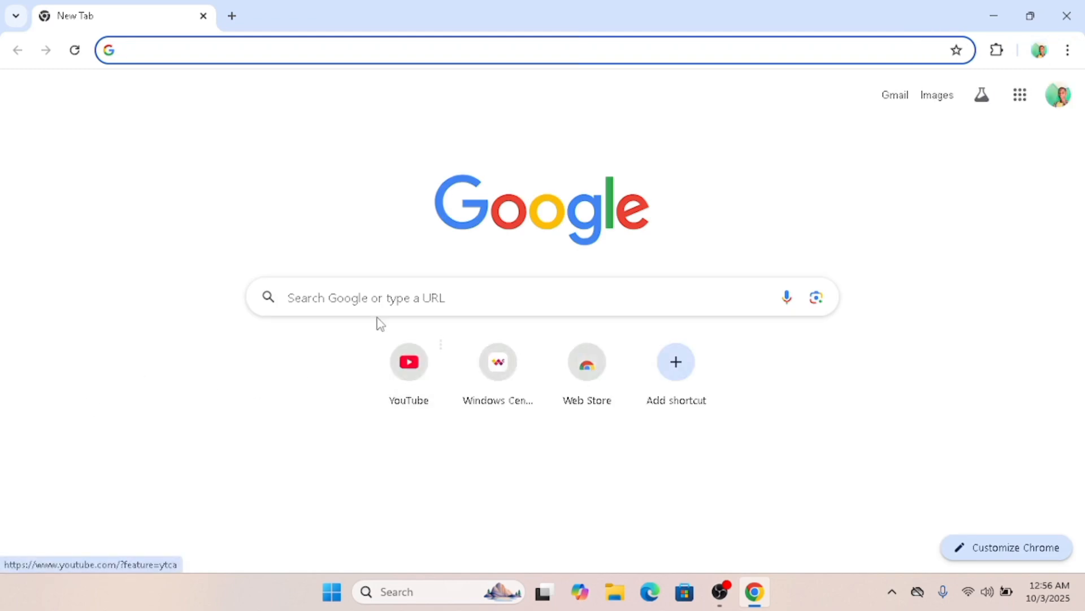
left_click(390, 295)
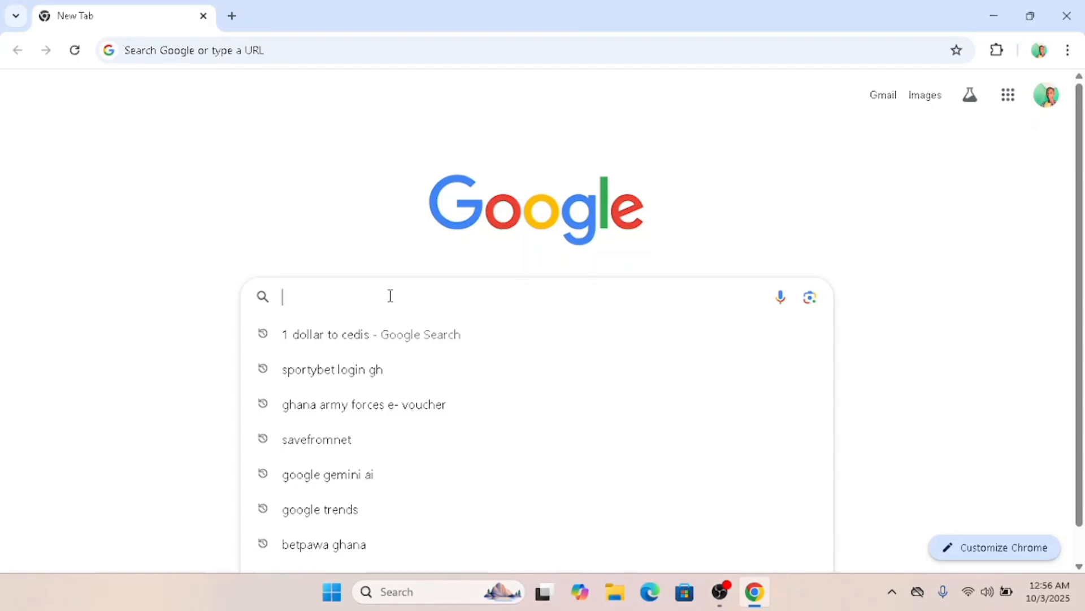
type("wind")
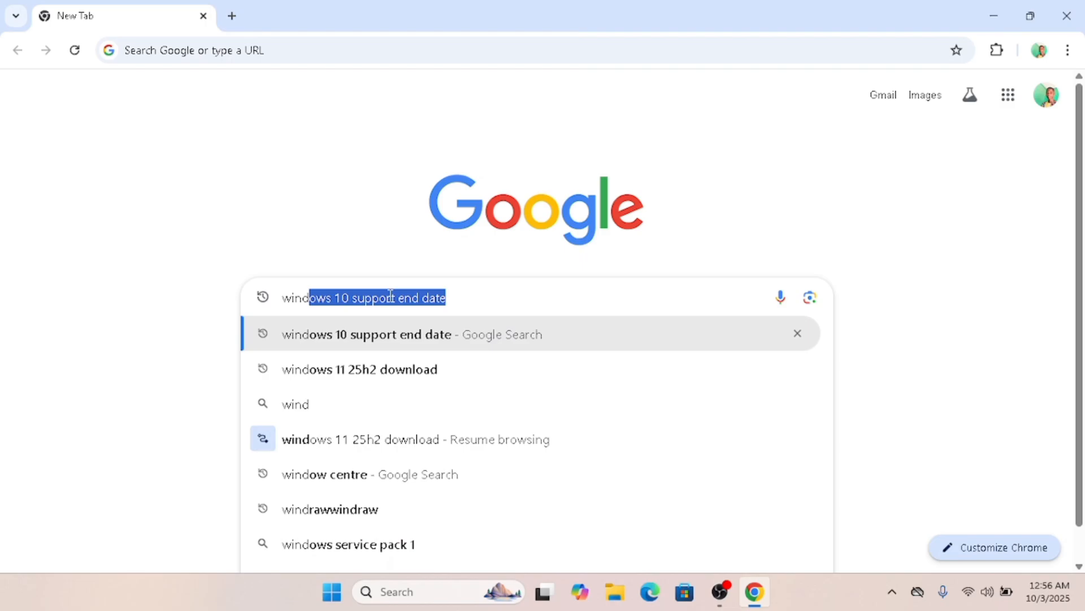
type("ows 11")
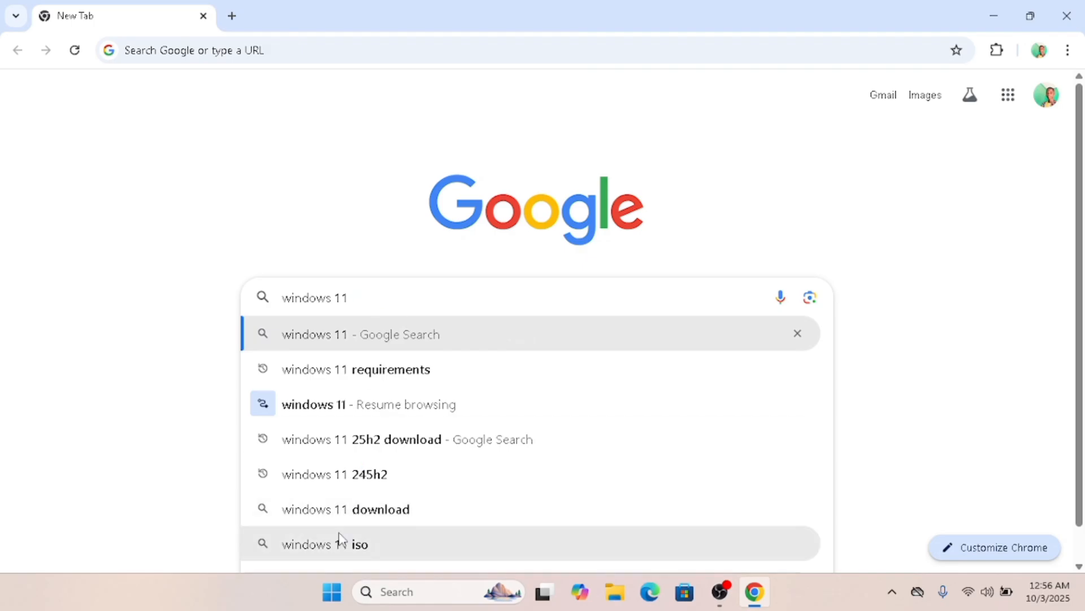
left_click(348, 518)
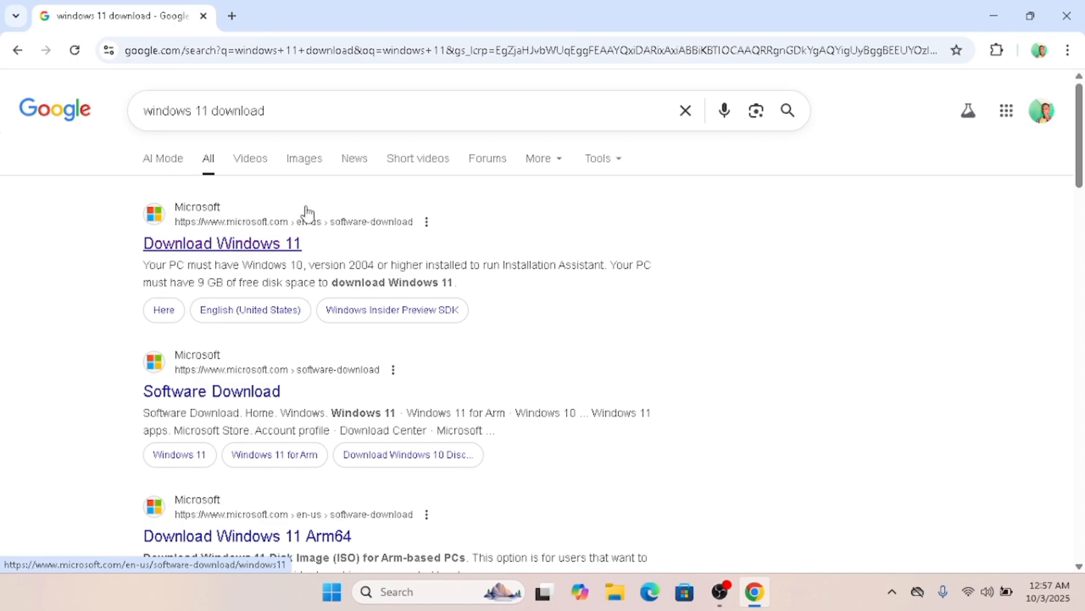
left_click(249, 245)
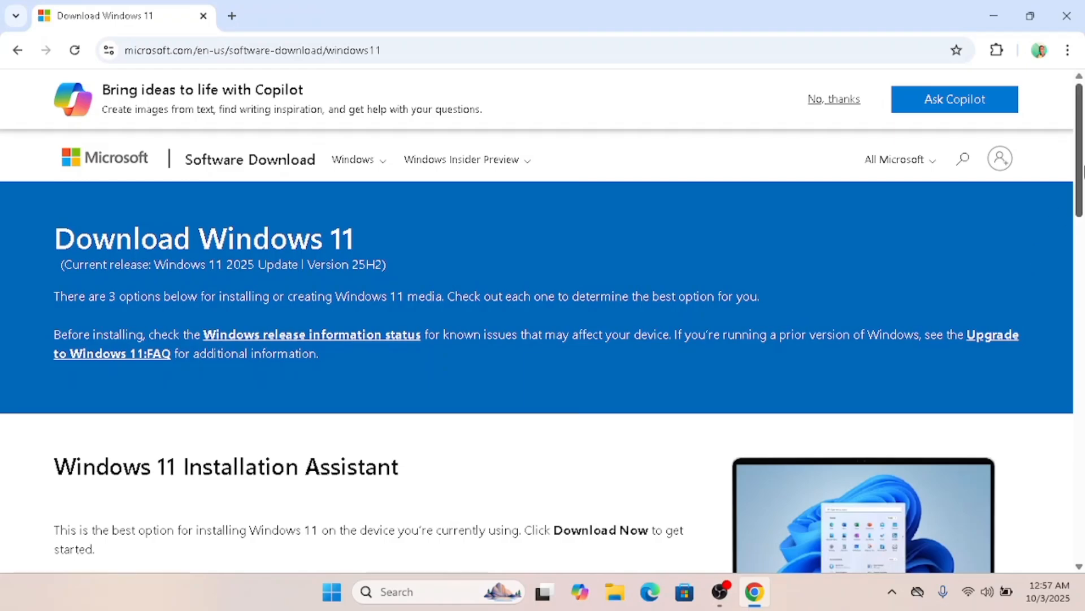
Download the media creation tool from the Create Windows 11 Installation Media section, check the downloads and close the browser.
left_click_drag(1079, 170, 1082, 314)
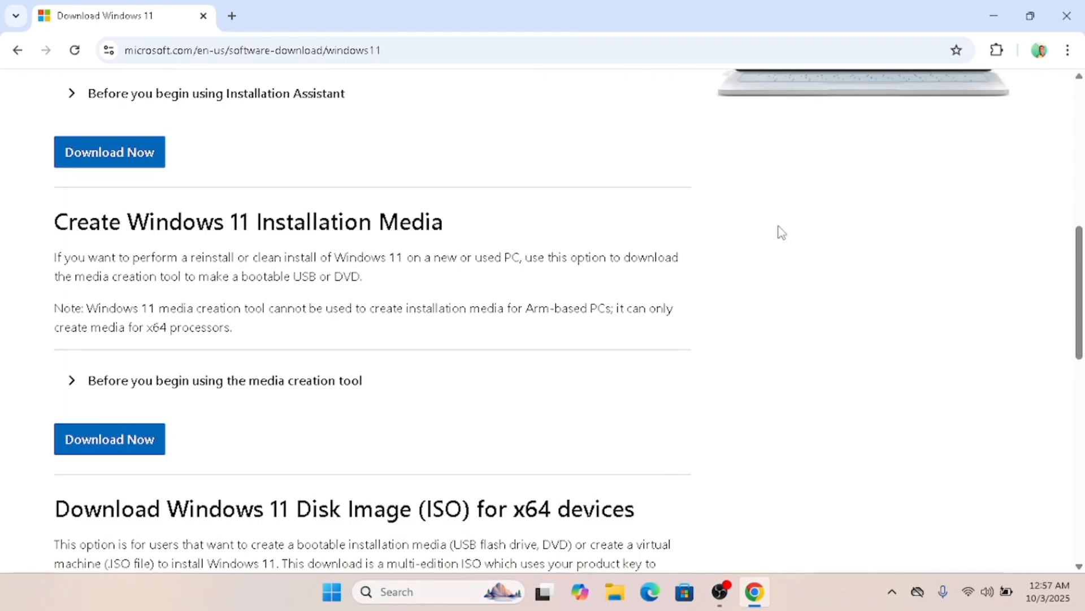
left_click_drag(1081, 260, 1082, 334)
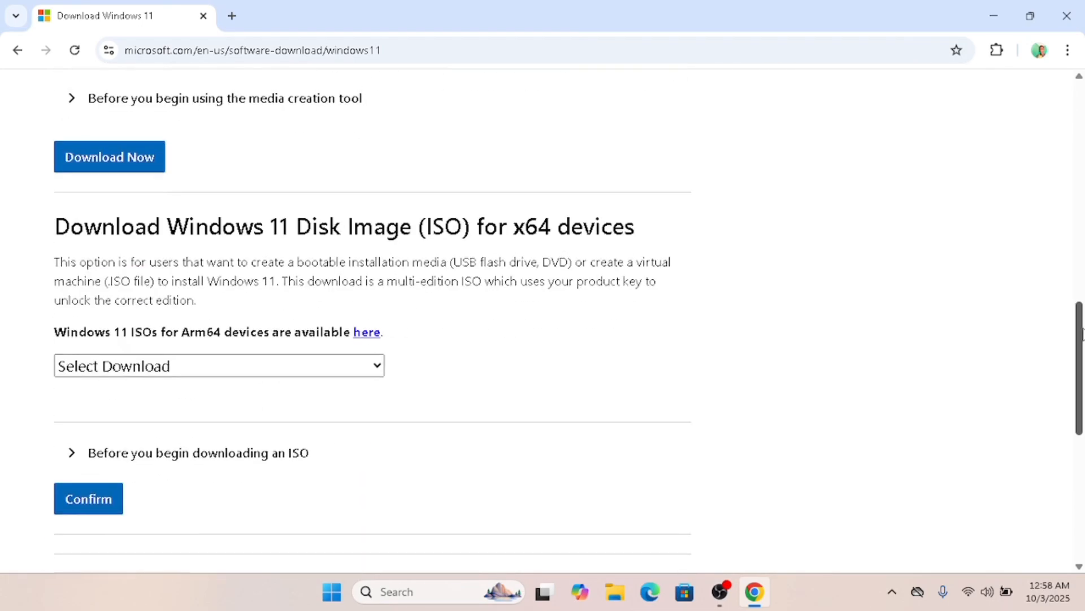
left_click(117, 168)
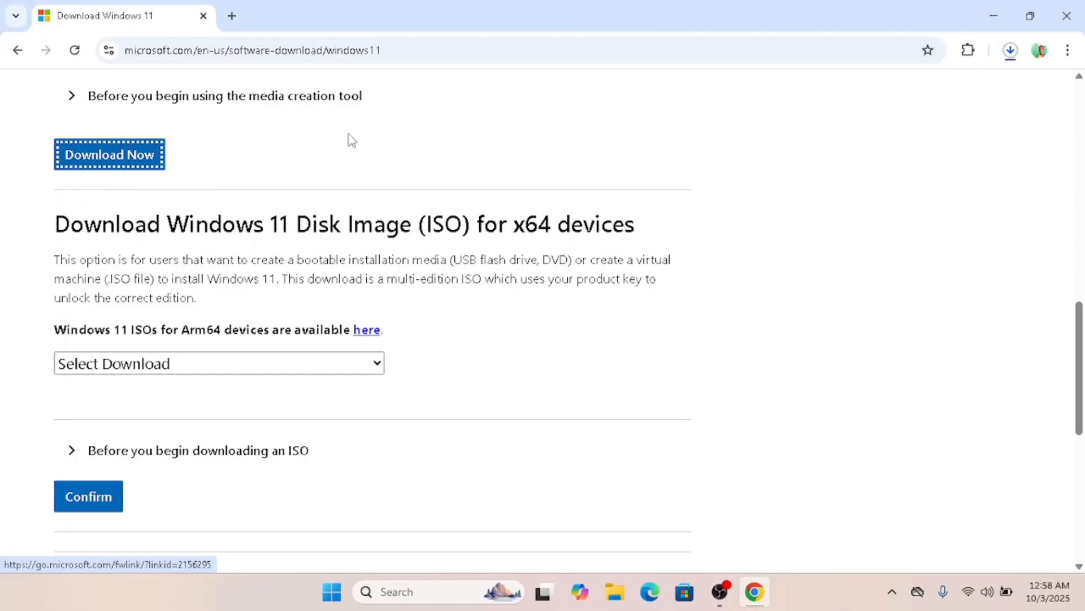
left_click(1009, 63)
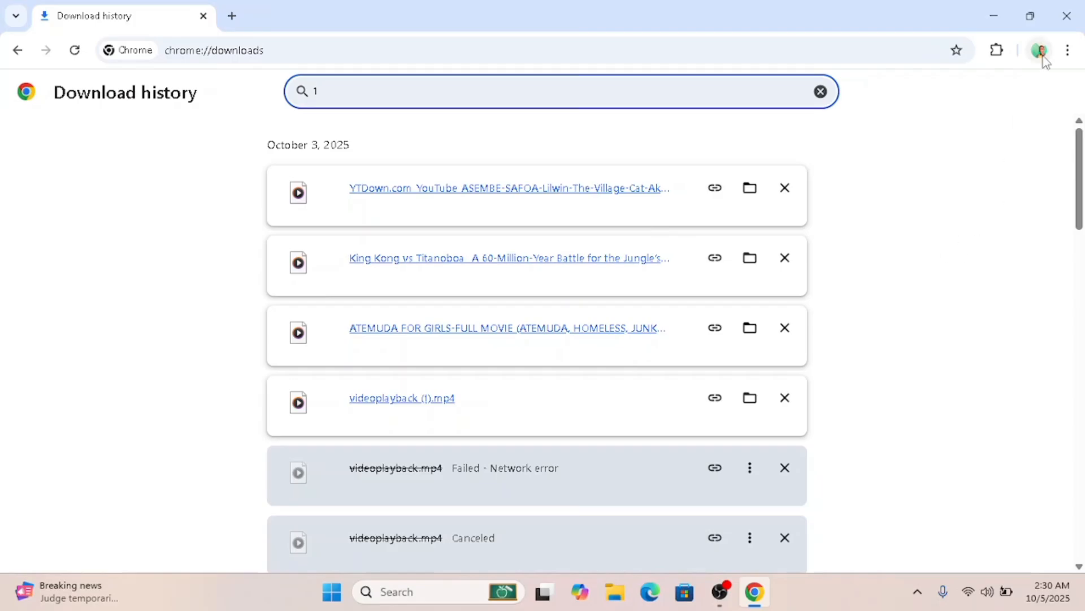
left_click(1066, 16)
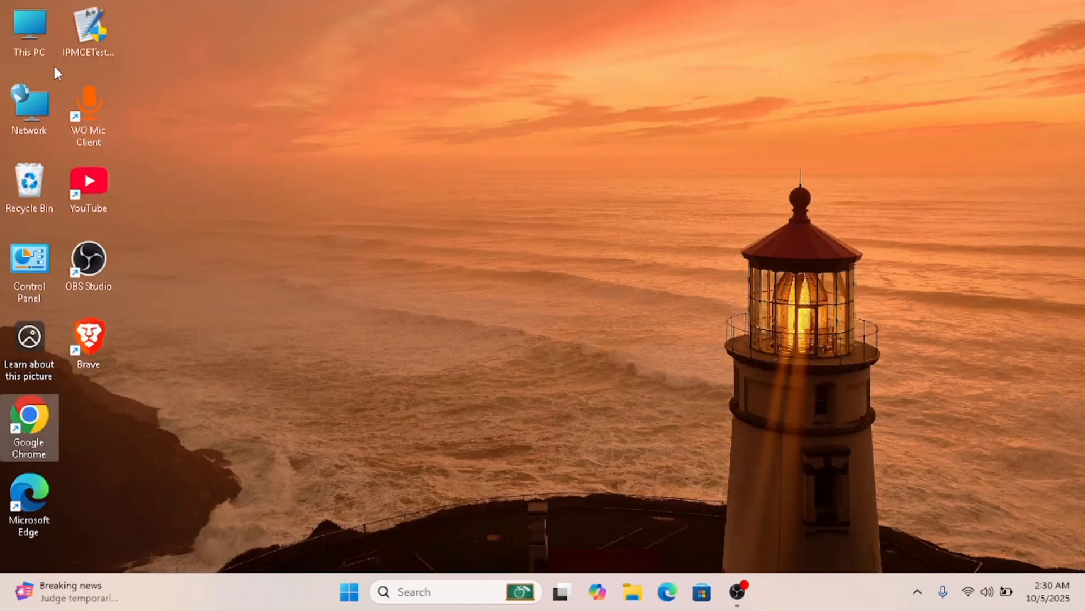
Run MediaCreationTool from the Downloads folder as administrator and accept the license terms.
double_click(39, 51)
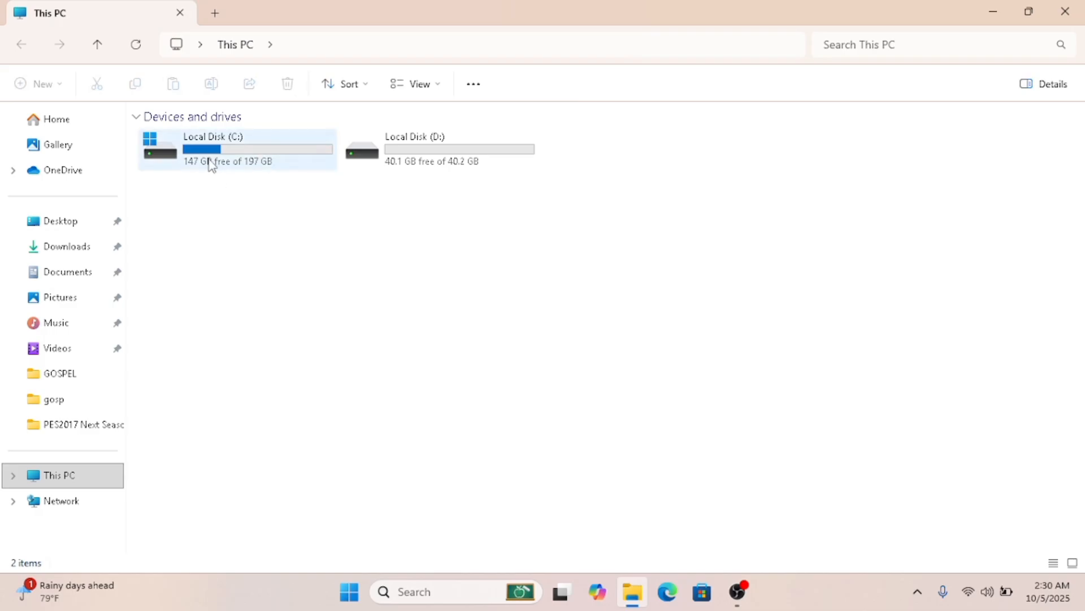
left_click(71, 257)
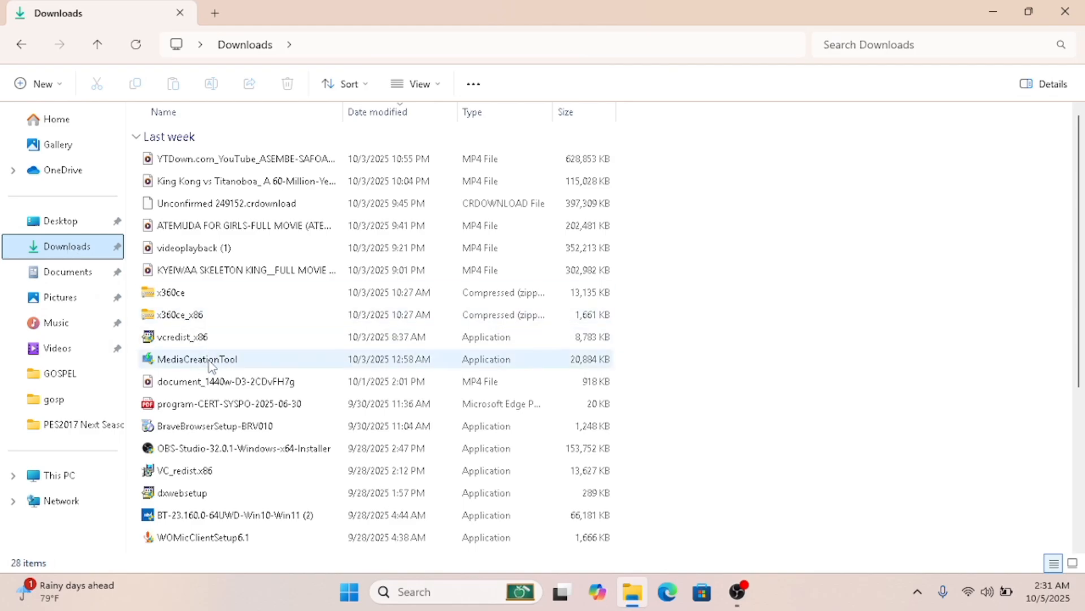
mouse_move(218, 363)
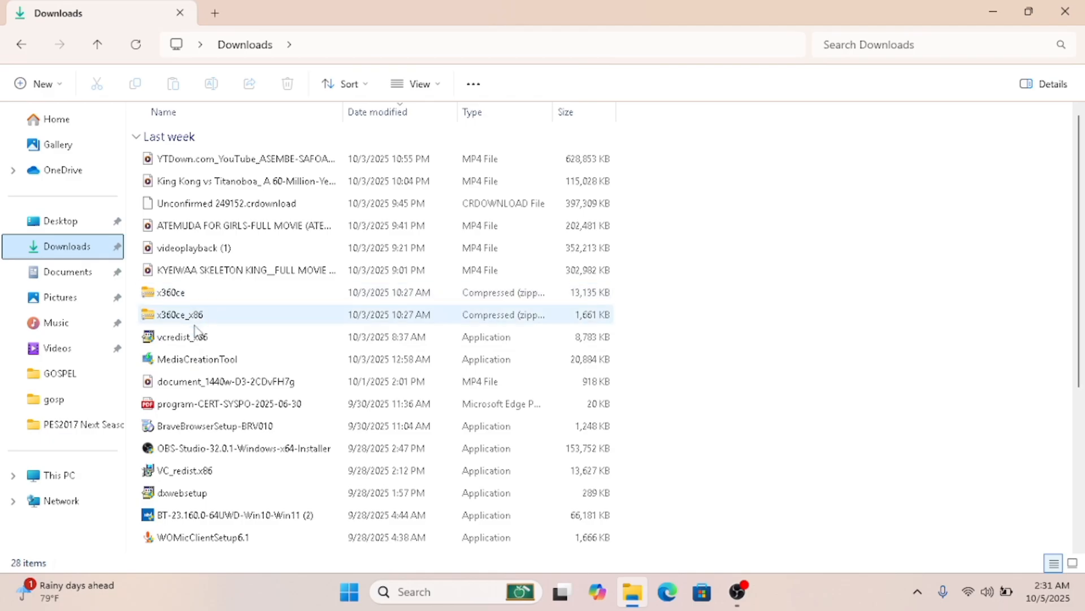
mouse_move(179, 365)
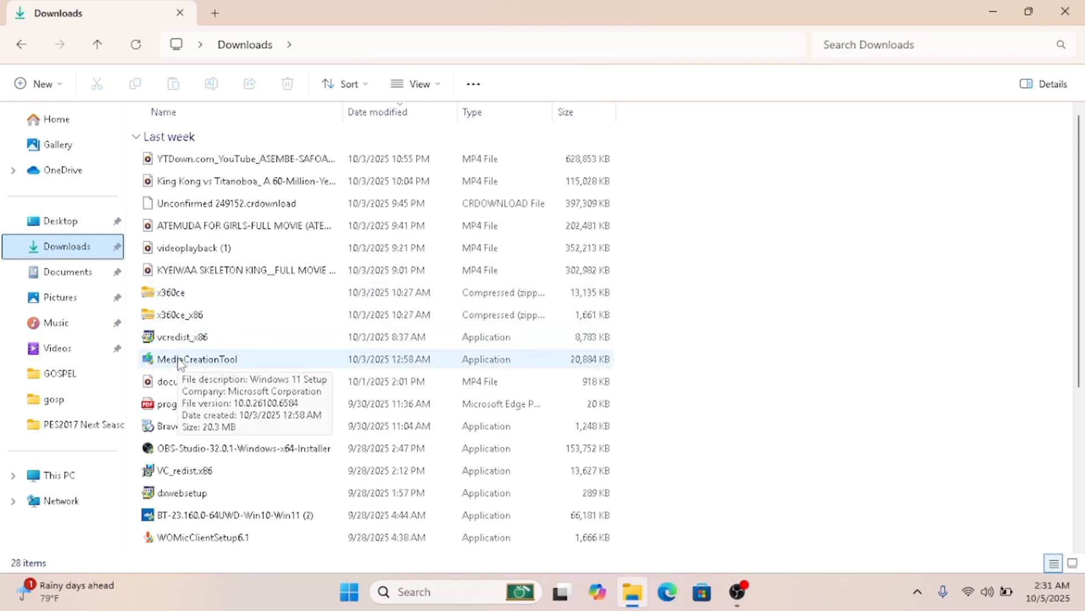
left_click(180, 365)
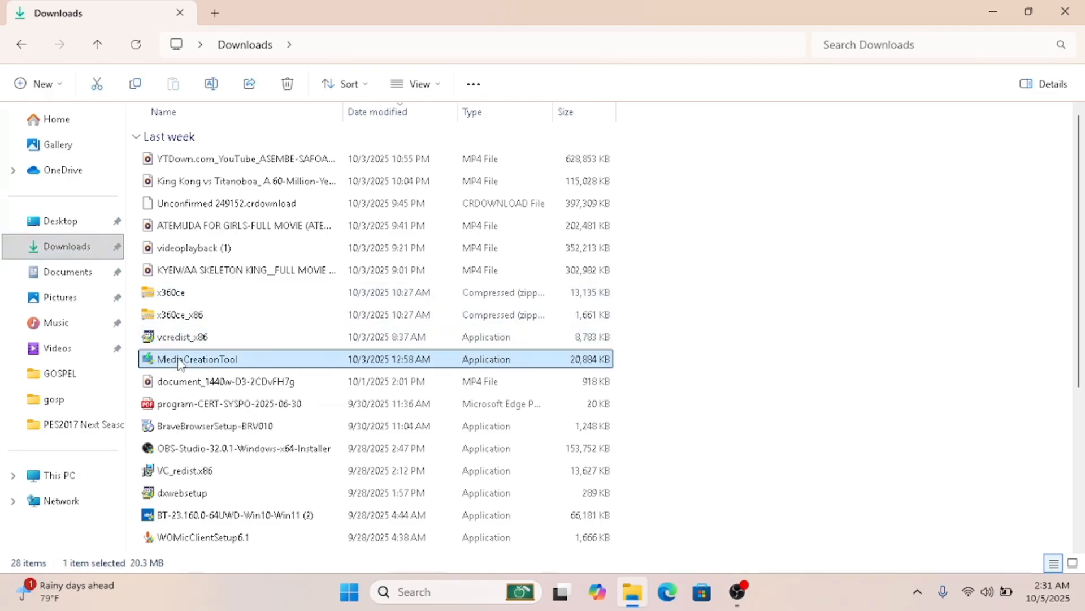
right_click(180, 364)
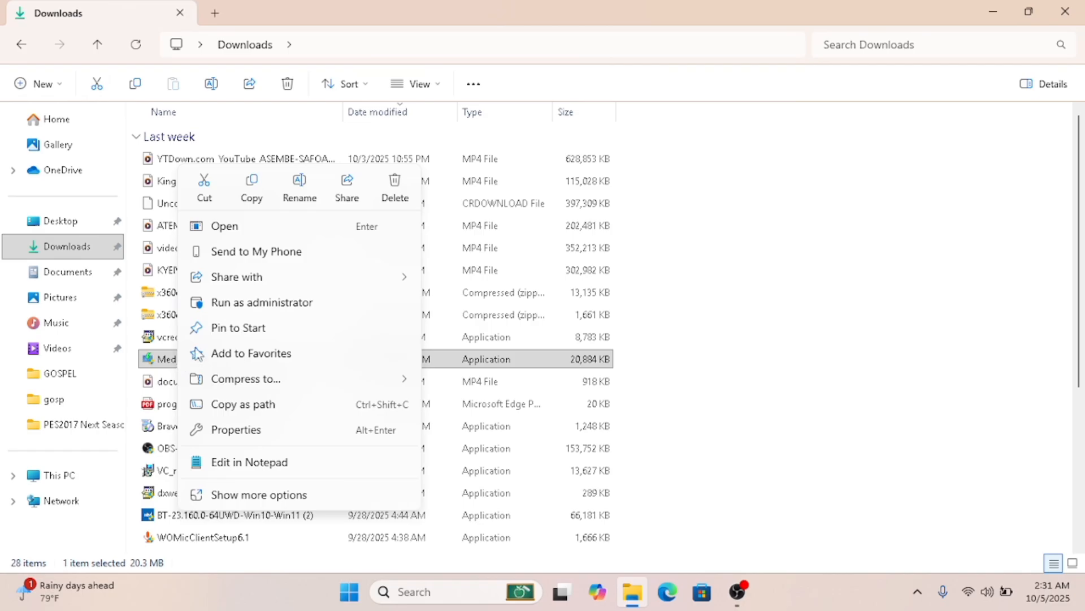
left_click(225, 305)
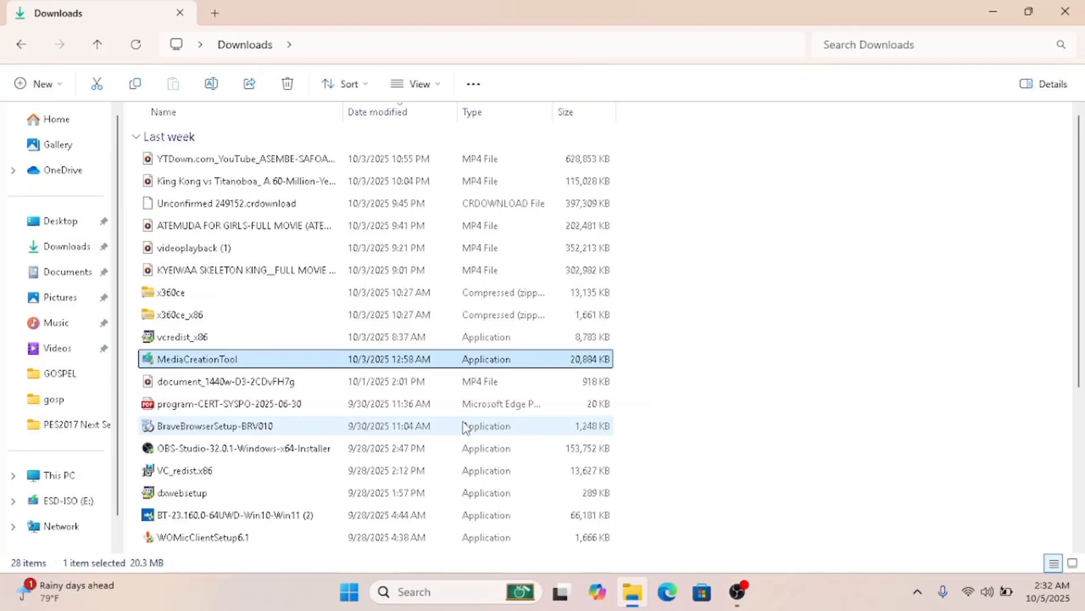
right_click(421, 365)
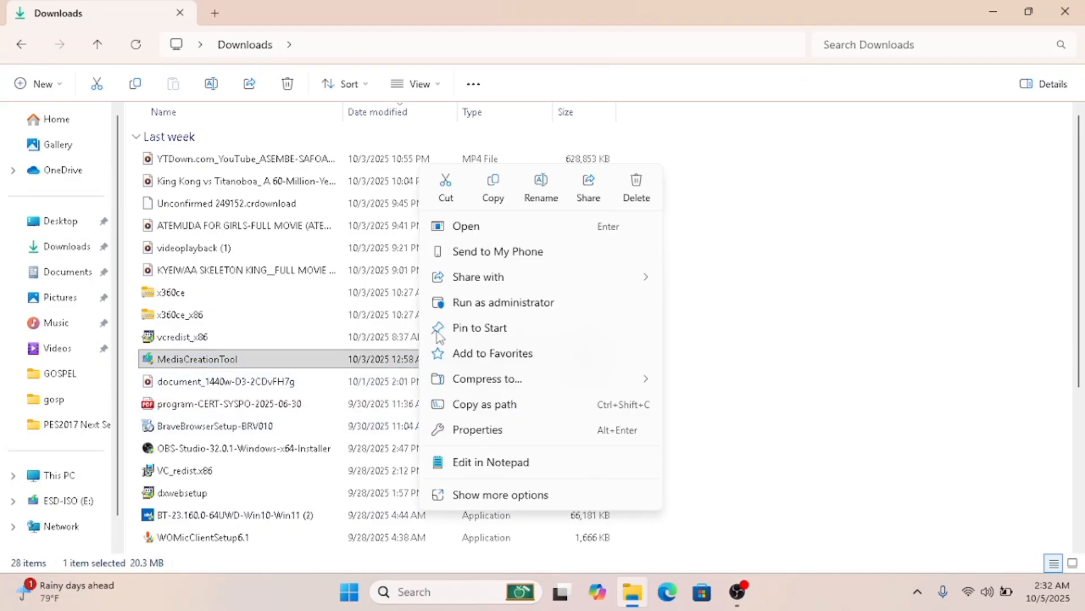
left_click(471, 308)
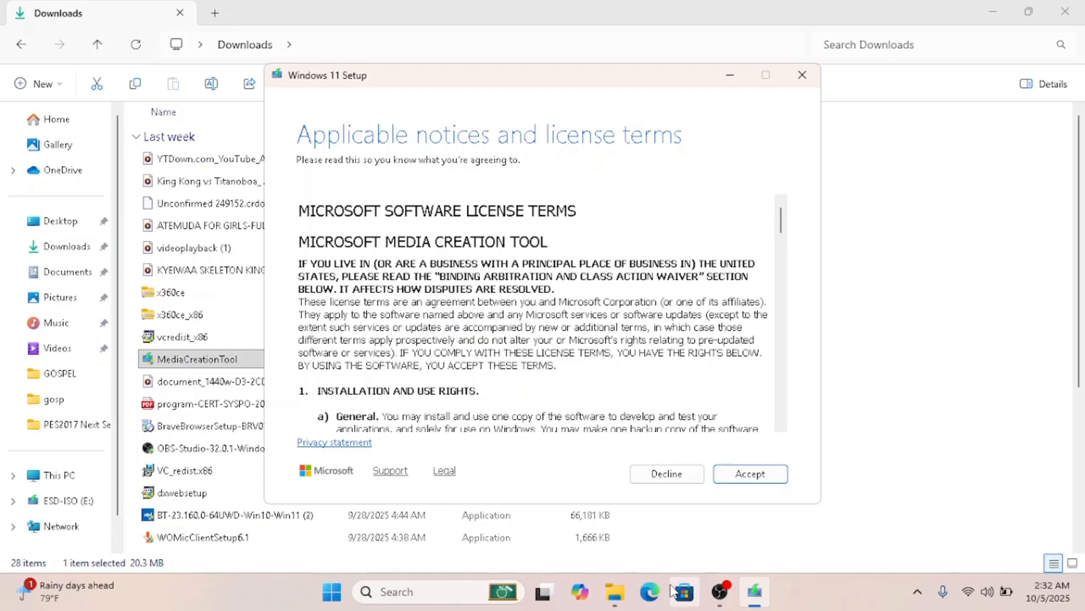
left_click(732, 480)
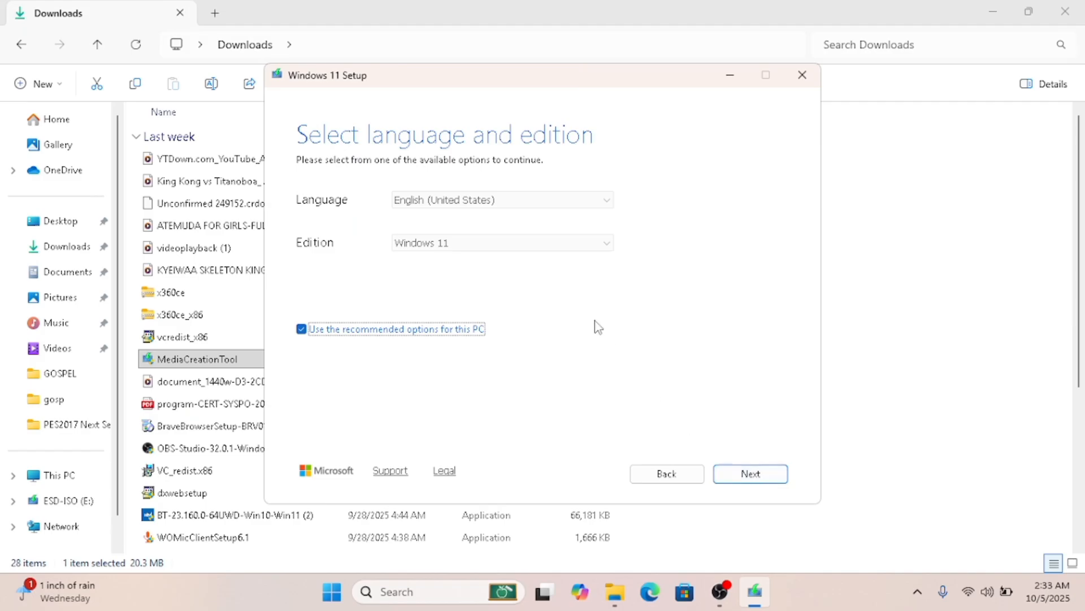
Turn off the recommended options for this PC and continue with language English (United States) and edition Windows 11.
left_click(302, 329)
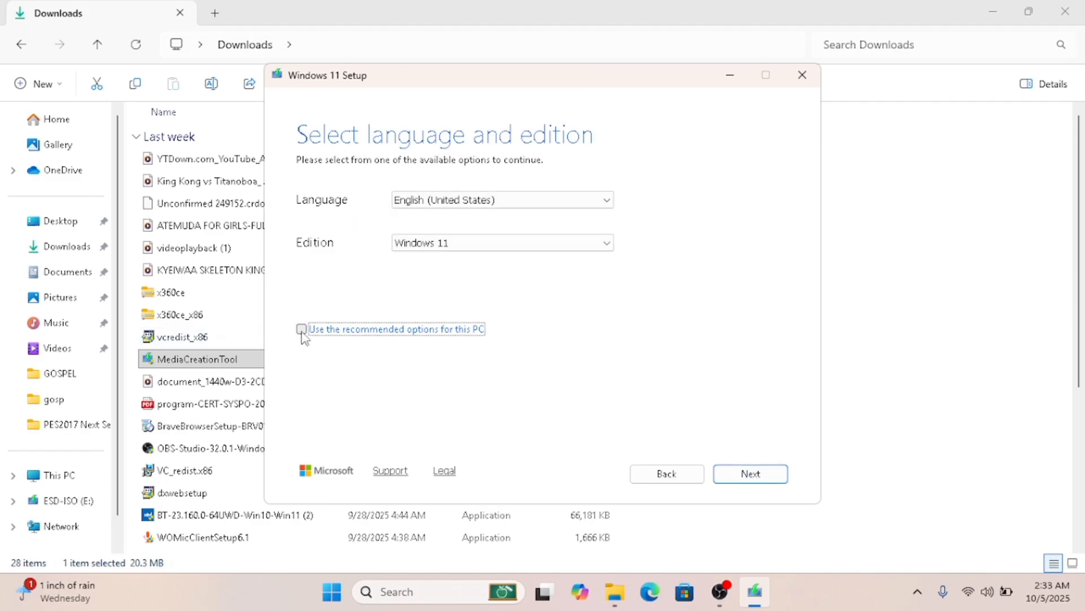
left_click(581, 205)
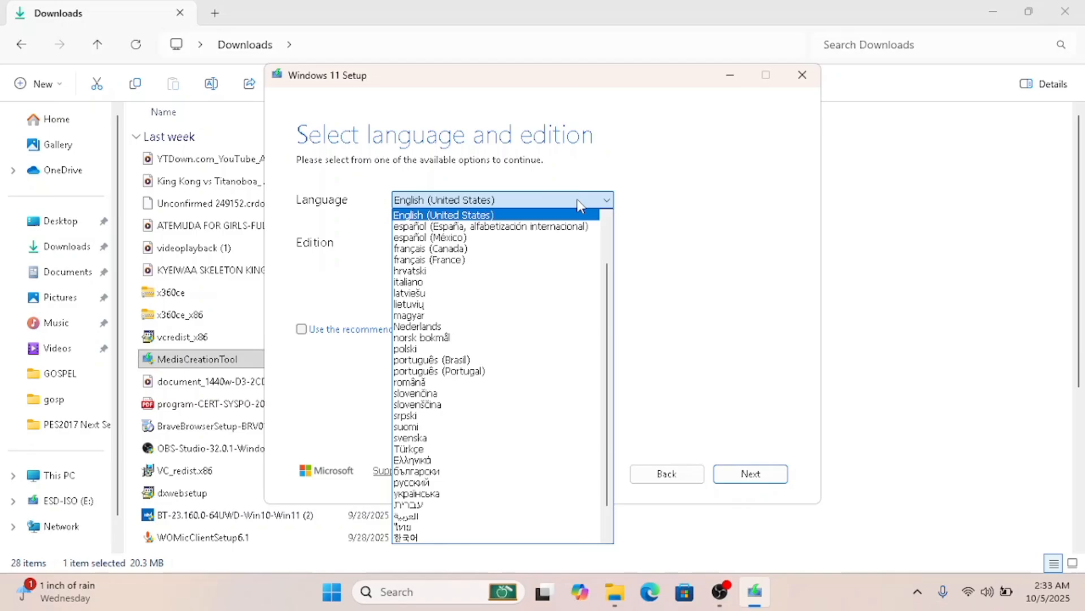
left_click(577, 200)
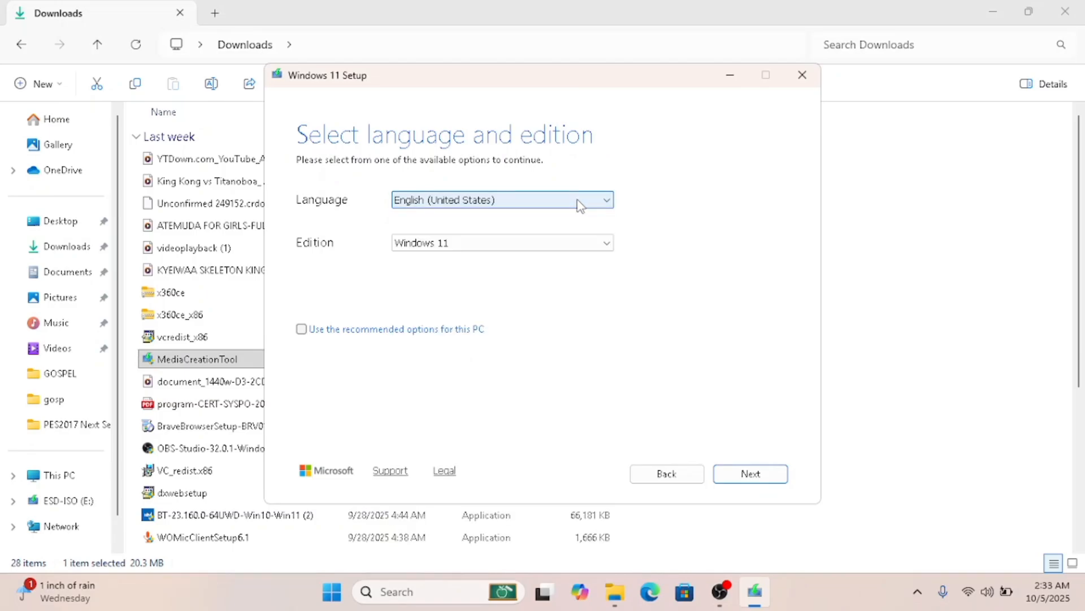
left_click(581, 249)
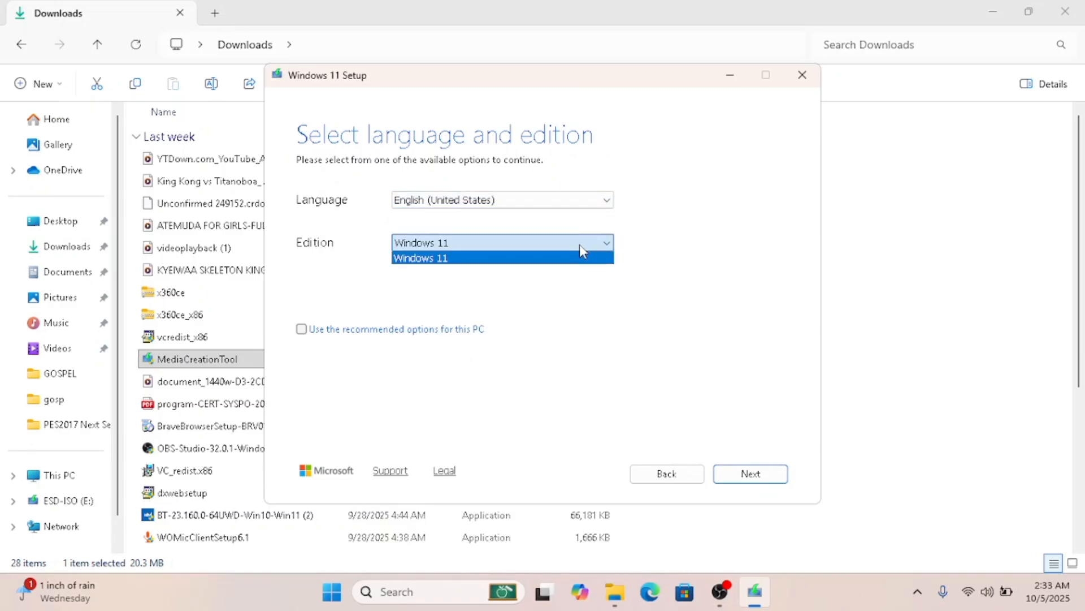
left_click(580, 246)
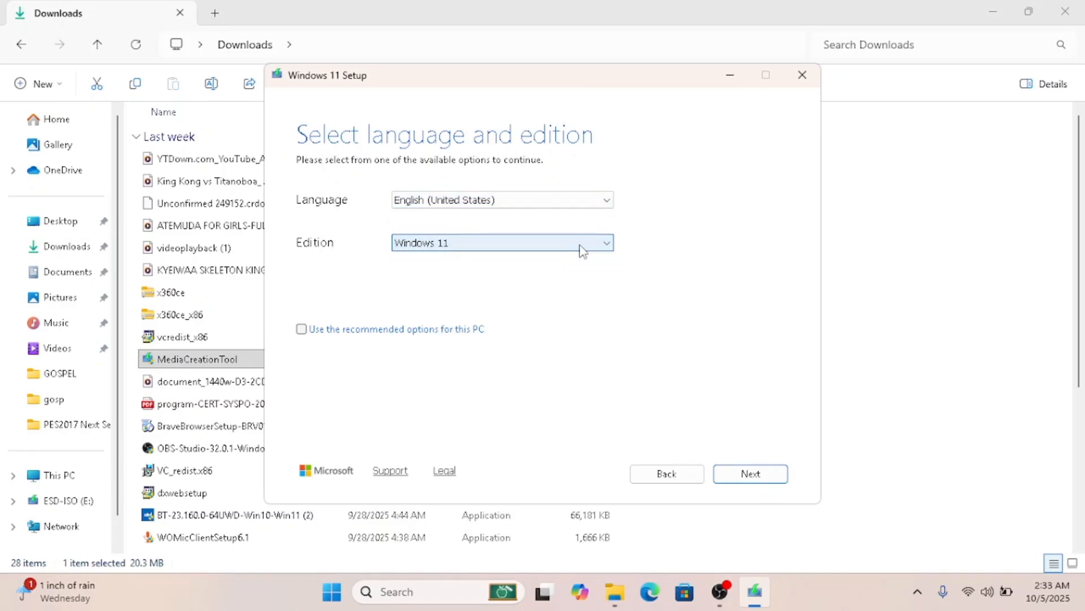
left_click(752, 475)
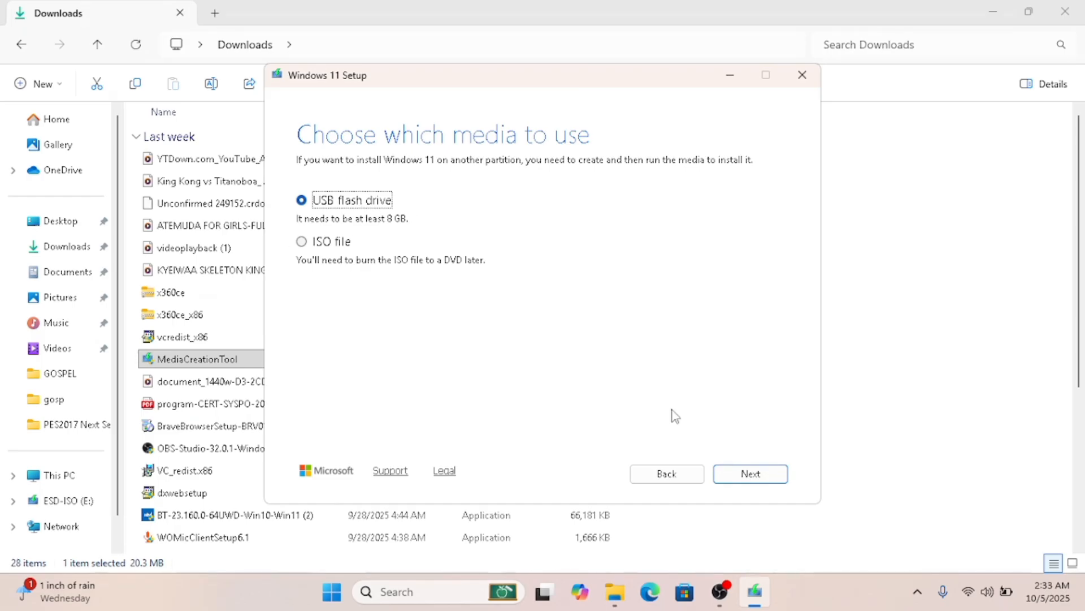
Choose USB flash drive as the media, select removable drive E: (ESD-ISO) and start creating the installation media.
left_click(754, 476)
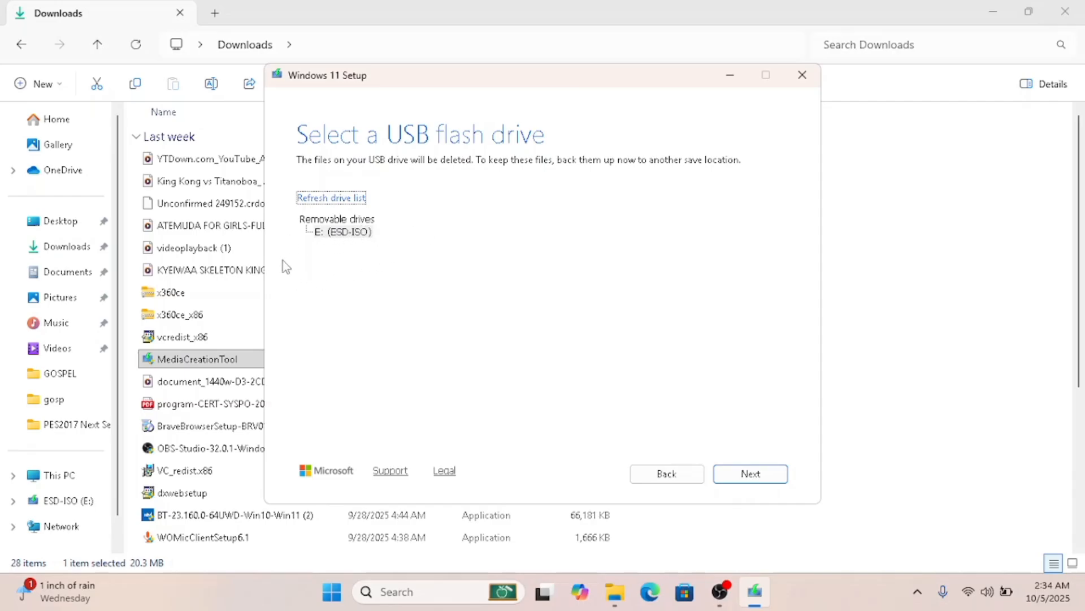
left_click(329, 236)
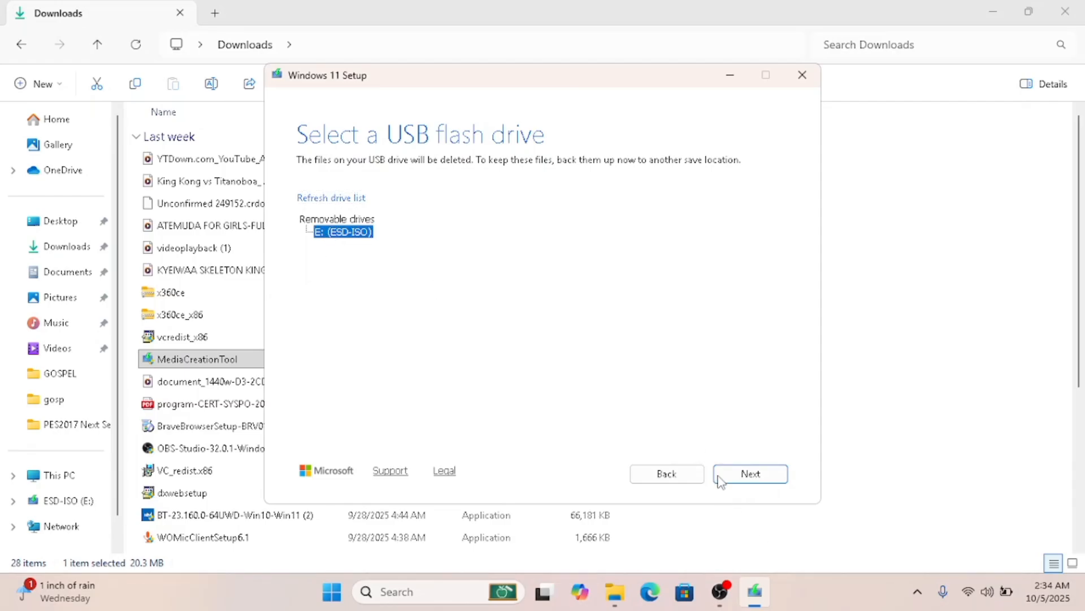
left_click(746, 478)
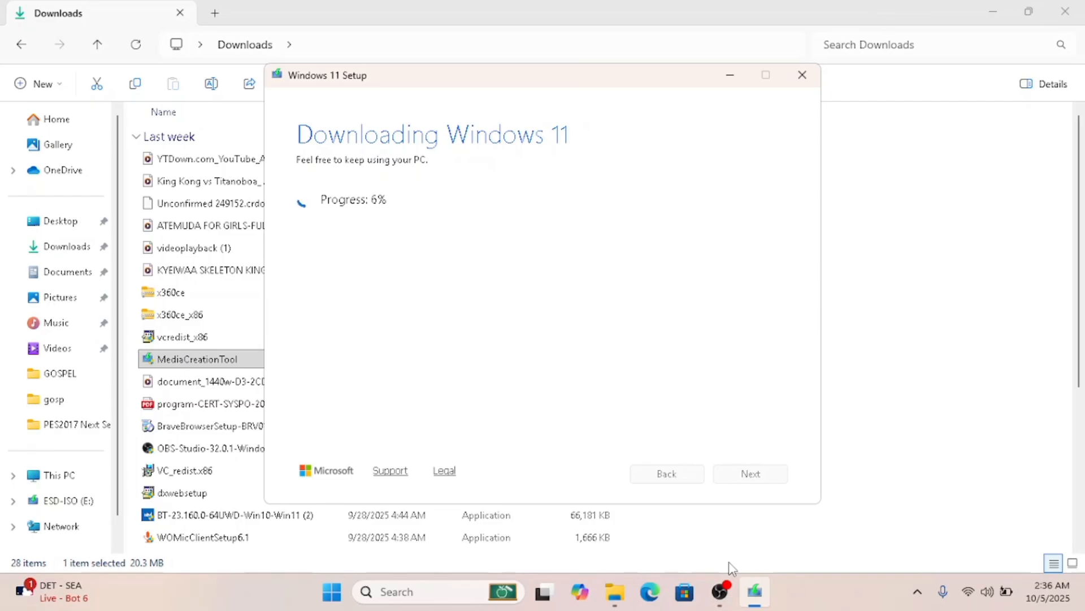
Minimize Windows 11 Setup while it works, restore it and finish the setup once the USB flash drive is ready.
left_click(731, 77)
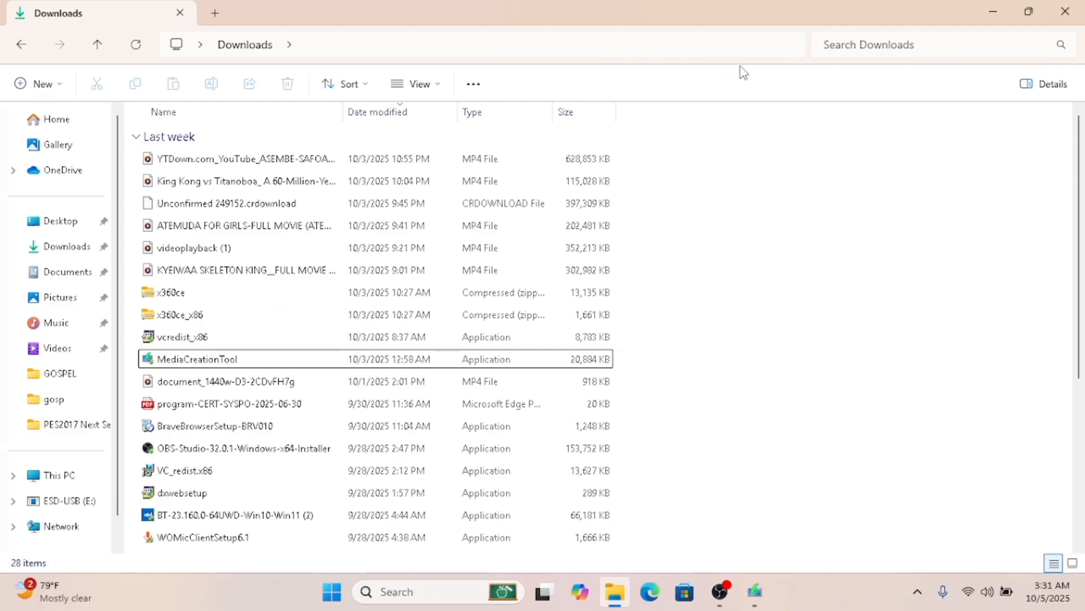
left_click(744, 604)
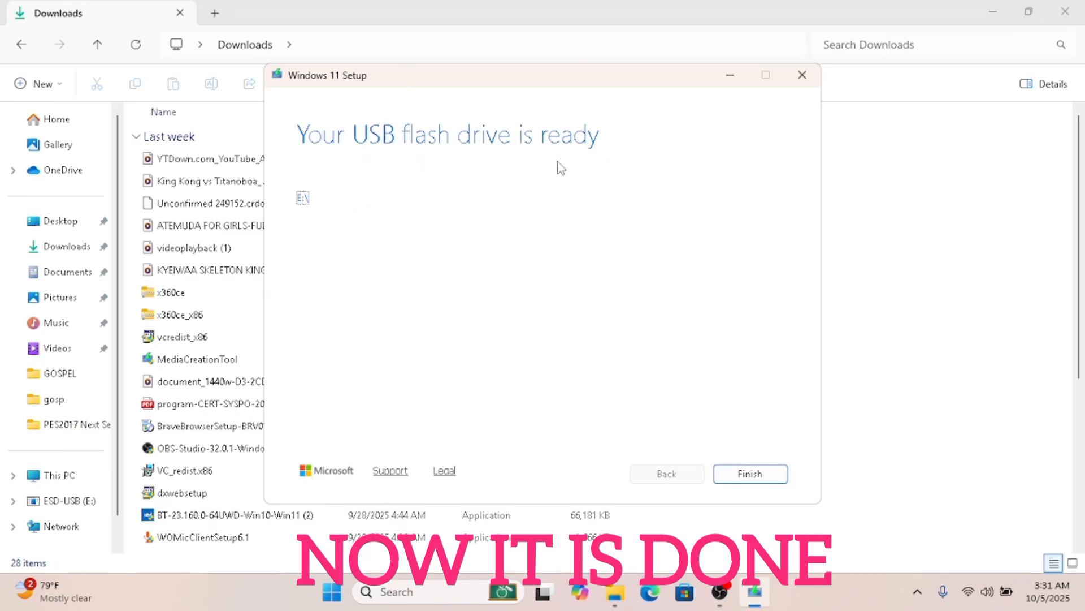
left_click(752, 475)
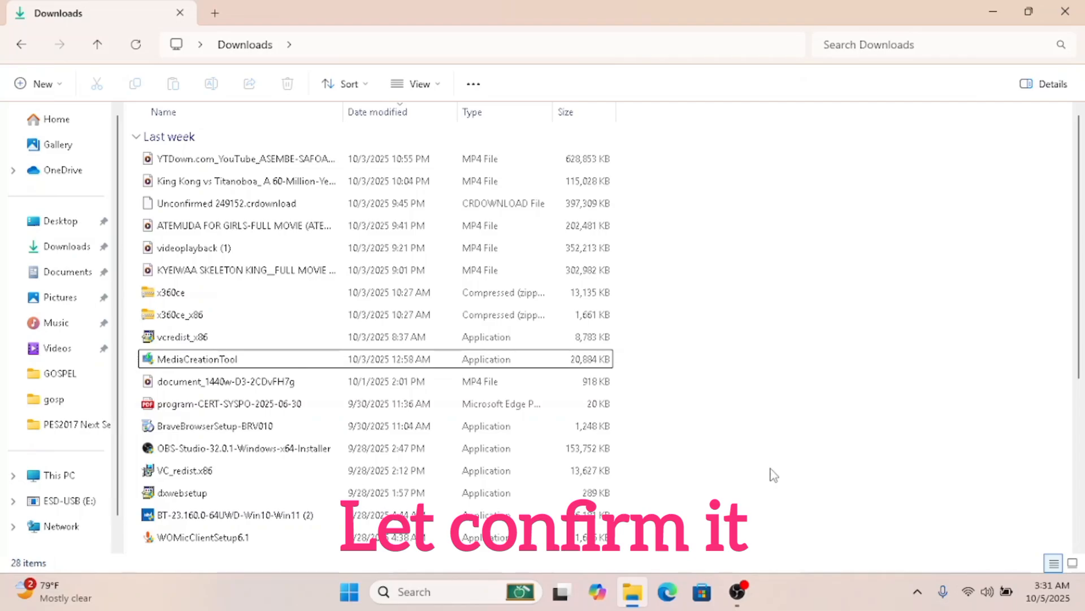
Open This PC to check the newly created USB drive.
left_click(59, 474)
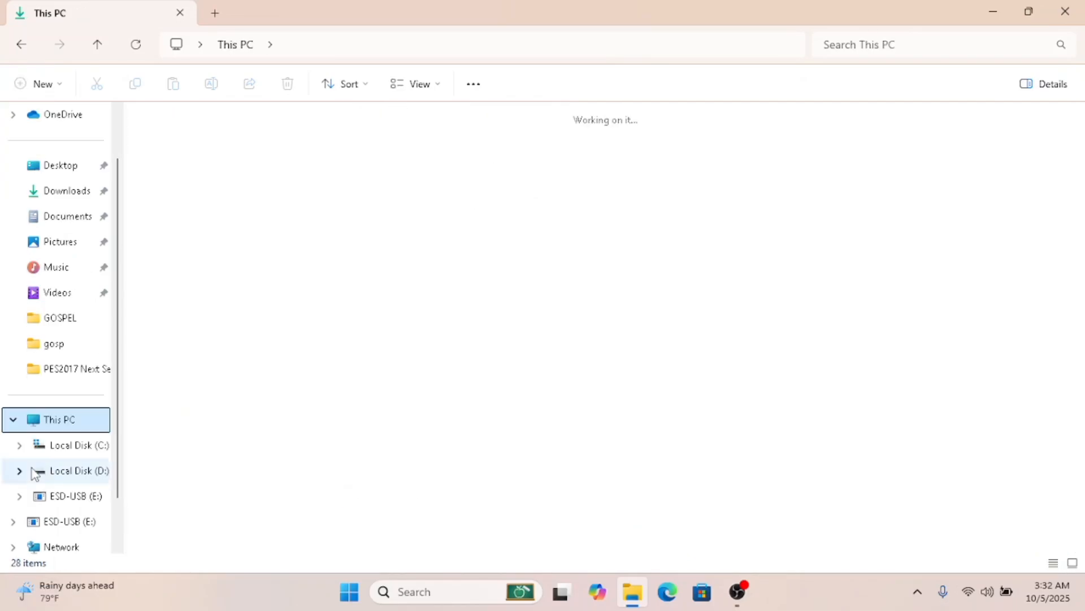